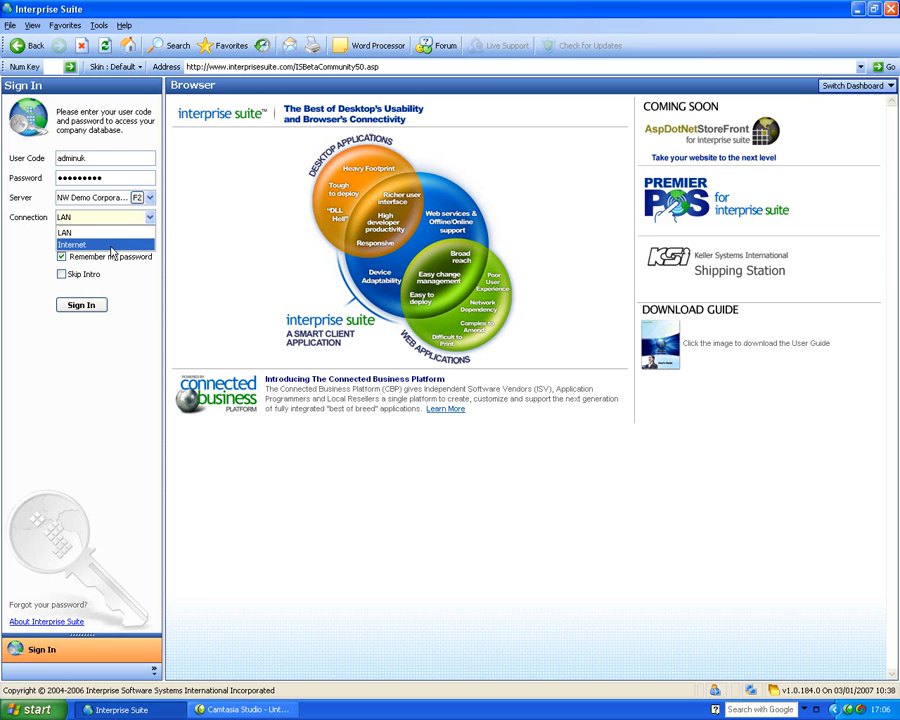
- Sign in to the company database over the LAN connection and open the Banking module
{"action": "left_click", "coordinate": [113, 234]}
{"action": "left_click", "coordinate": [80, 305]}
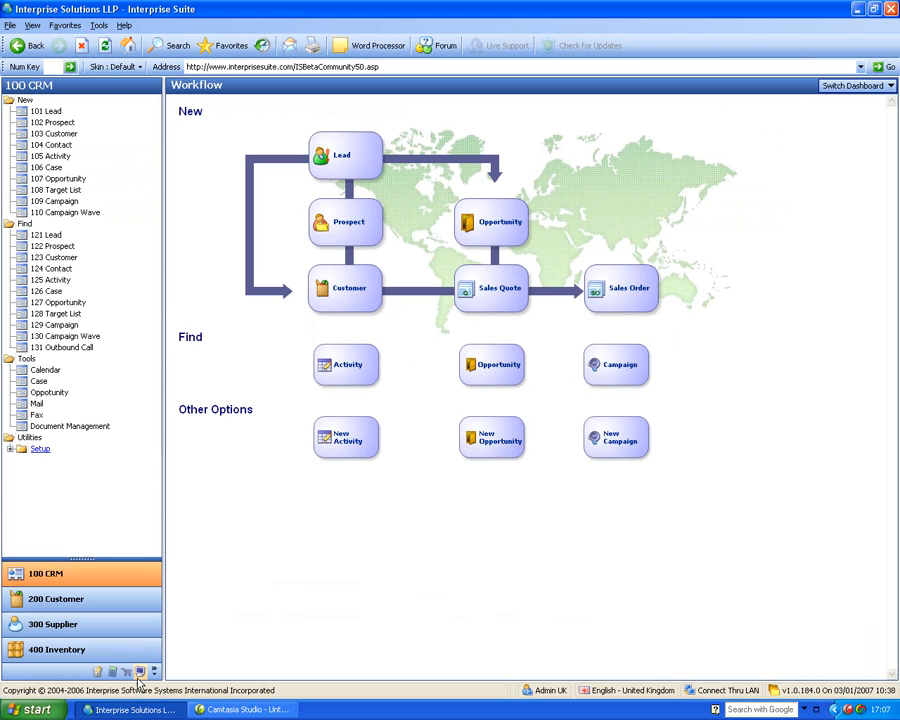
{"action": "left_click", "coordinate": [99, 673]}
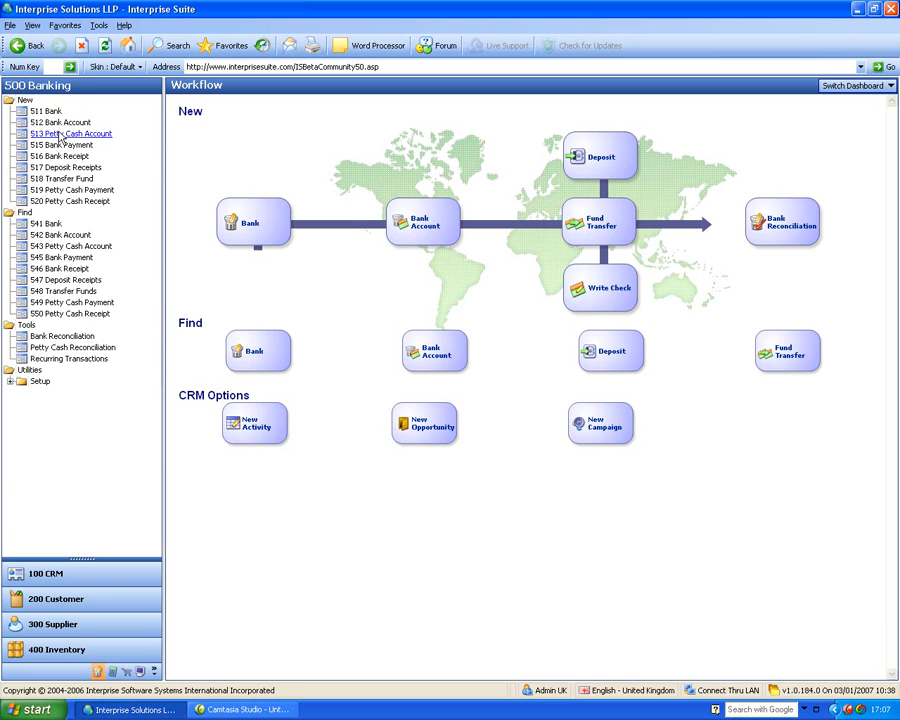
- Find and open the Bank Account 1 record, and view payment PAY-000007 from its transaction list
{"action": "left_click", "coordinate": [48, 235]}
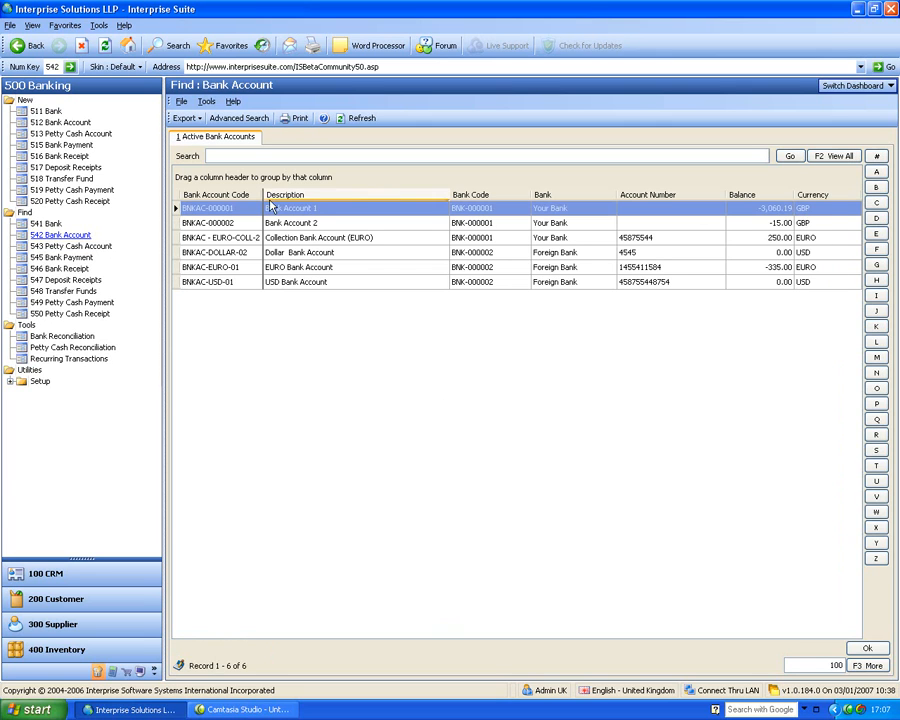
{"action": "left_click", "coordinate": [203, 211]}
{"action": "double_click", "coordinate": [203, 211]}
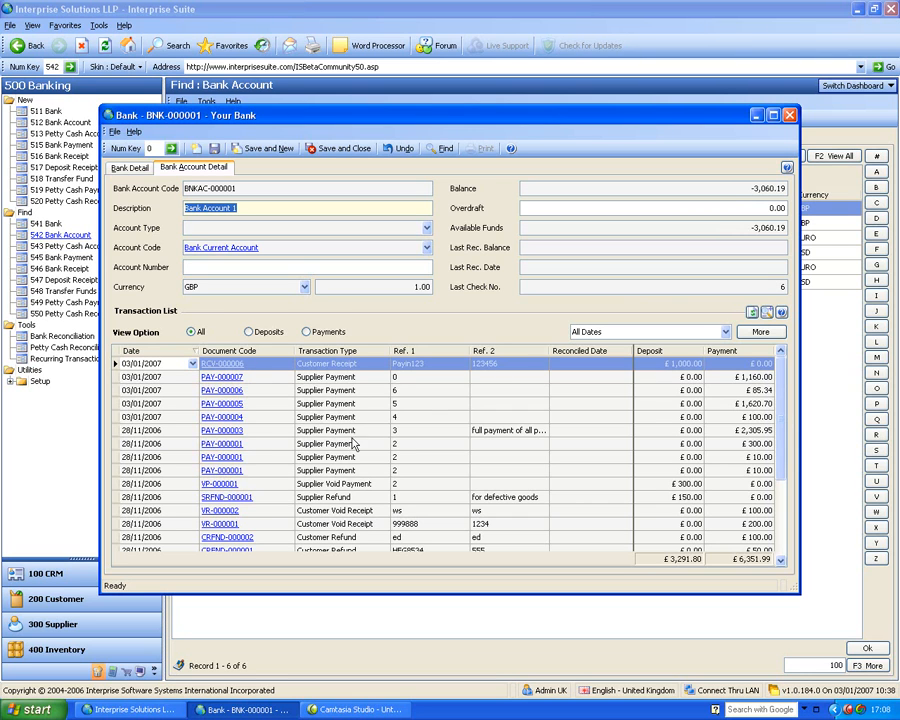
{"action": "left_click", "coordinate": [279, 500]}
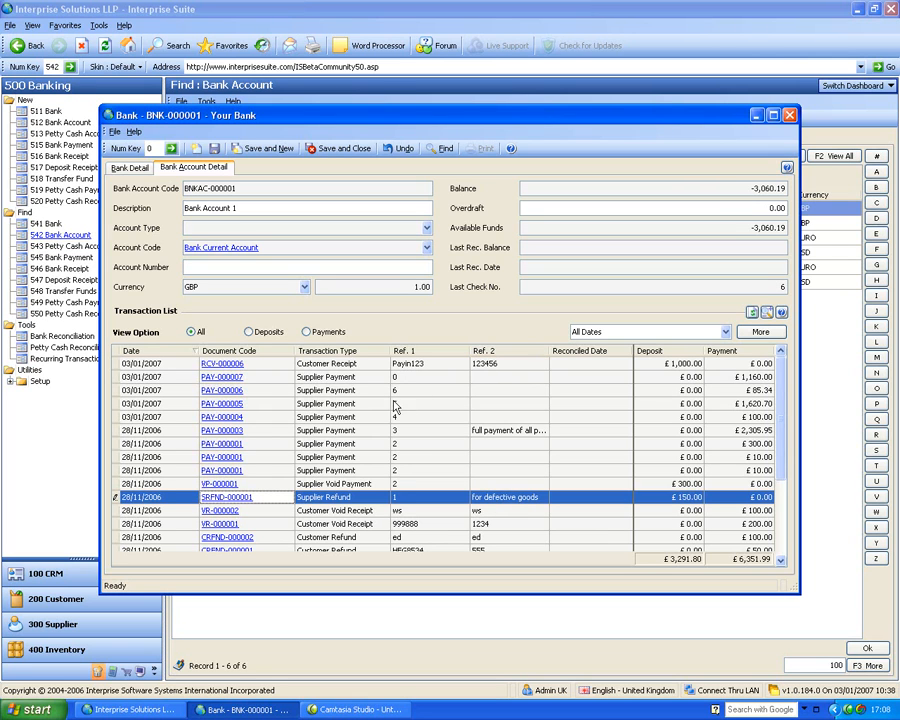
{"action": "left_click", "coordinate": [231, 376]}
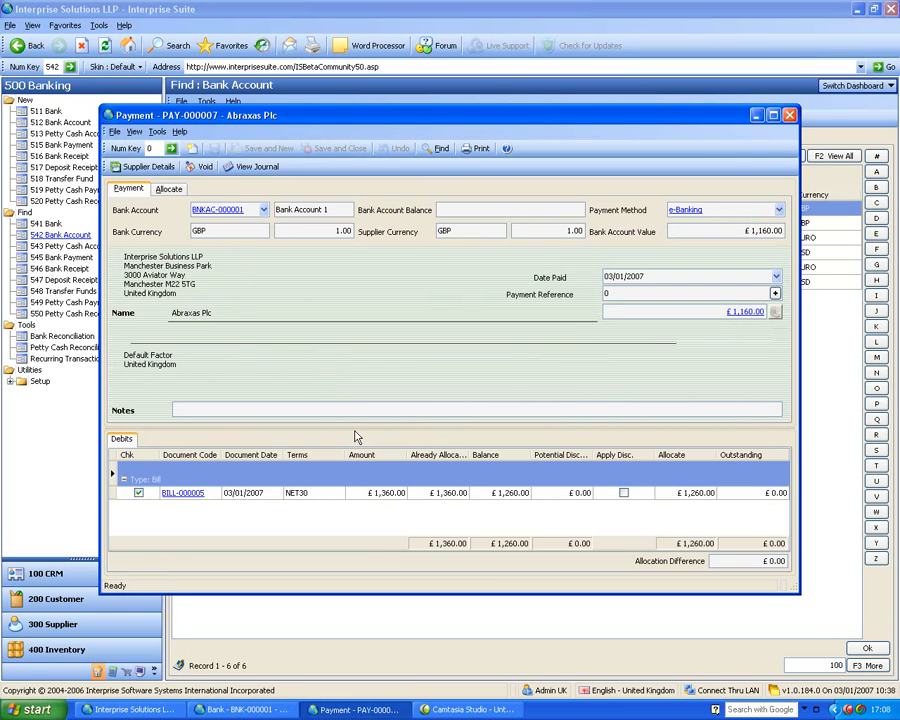
{"action": "left_click", "coordinate": [789, 115]}
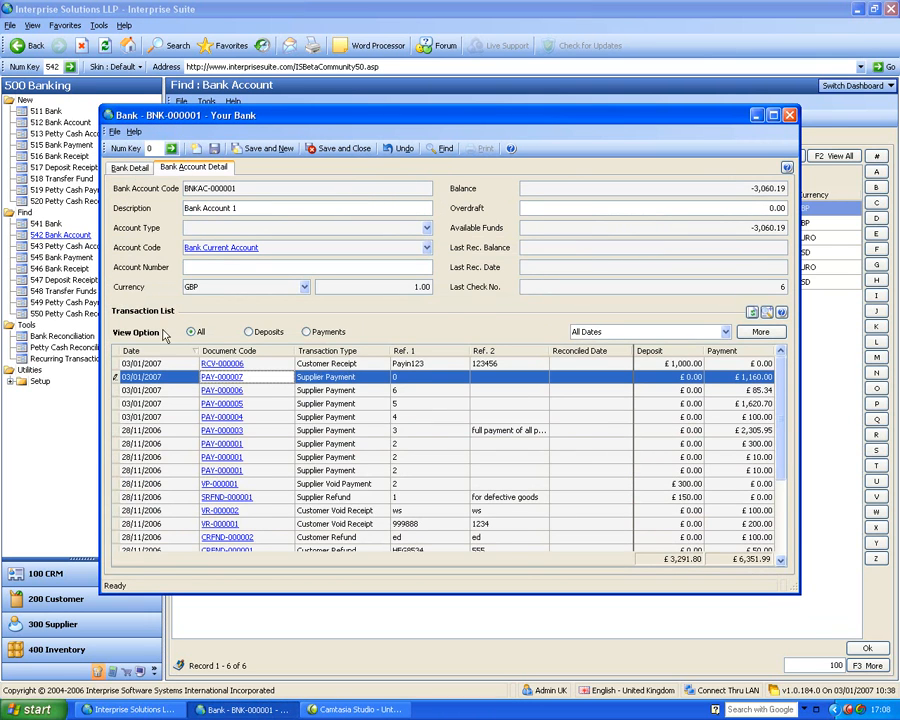
- View the bank's details and the transactions of the Collection Bank Account (EURO), and close the record
{"action": "left_click", "coordinate": [127, 169]}
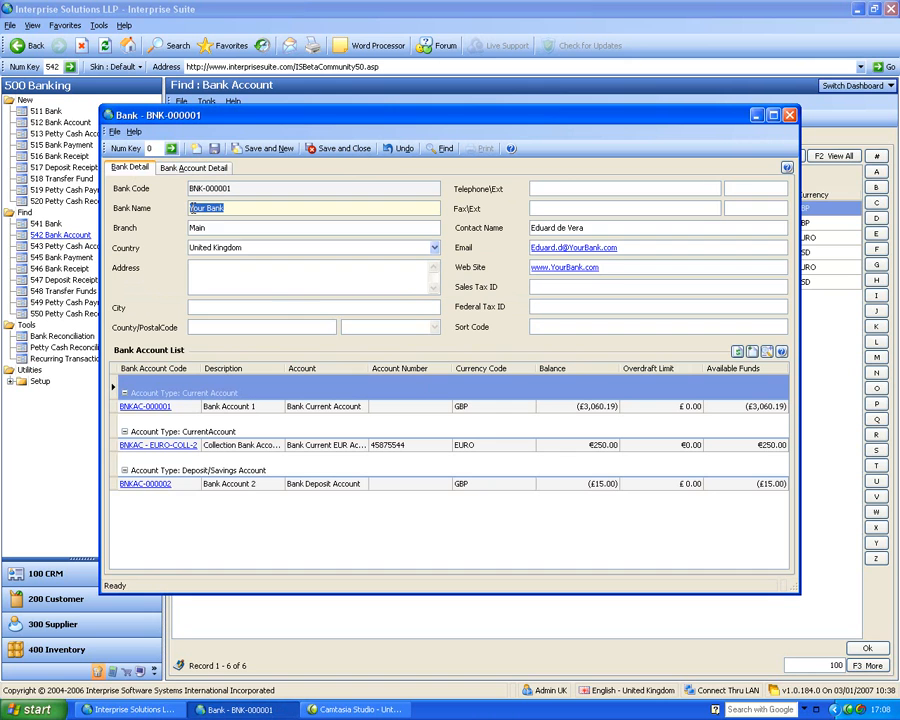
{"action": "left_click", "coordinate": [158, 446]}
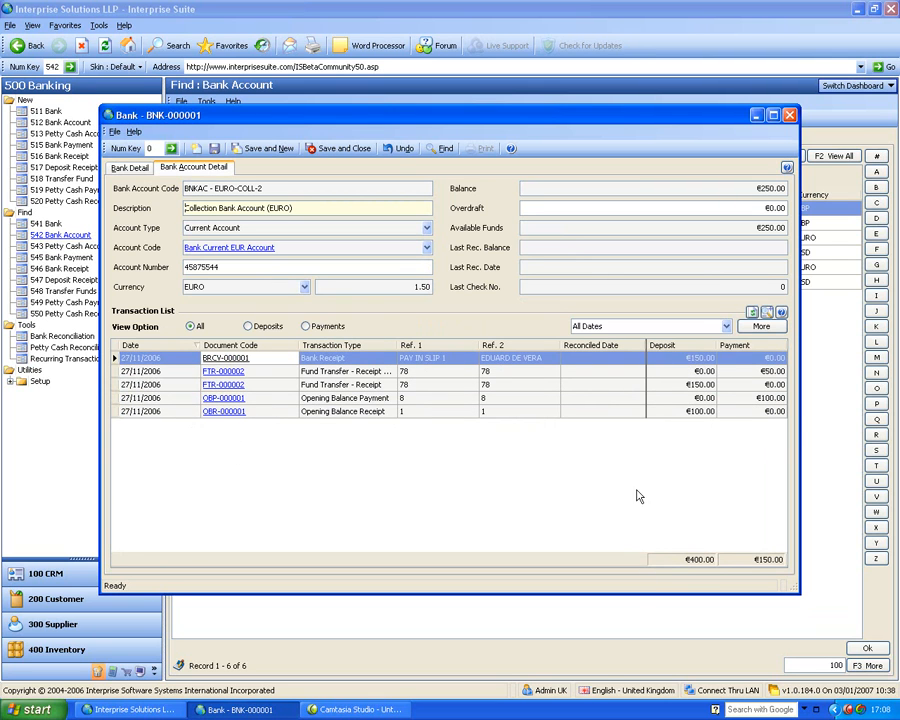
{"action": "left_click", "coordinate": [790, 116]}
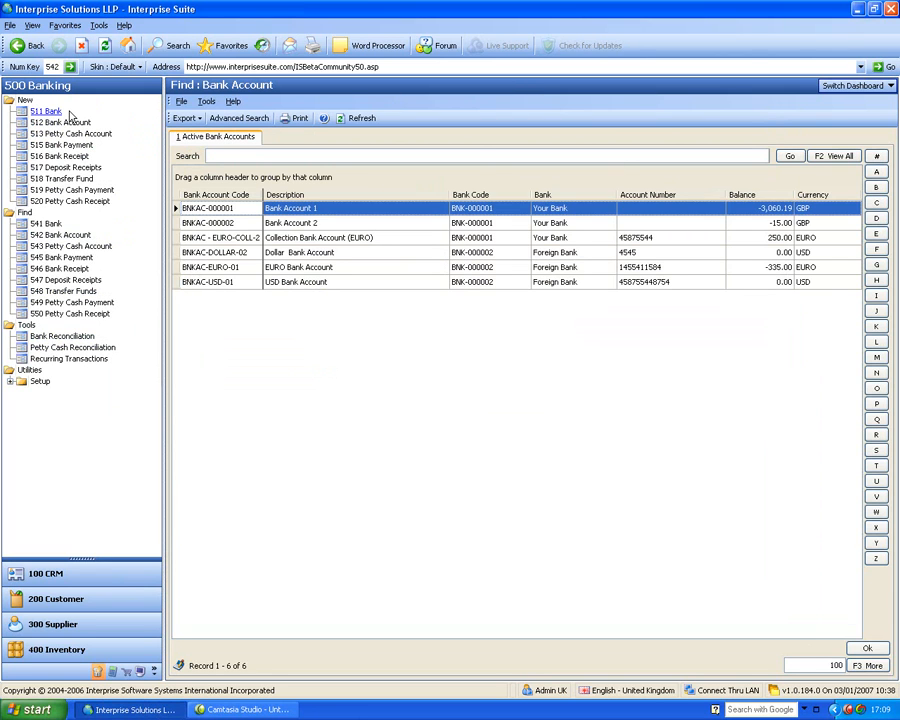
- Switch the Banking dashboard to the Workflow view
{"action": "left_click", "coordinate": [868, 86]}
{"action": "left_click", "coordinate": [828, 97]}
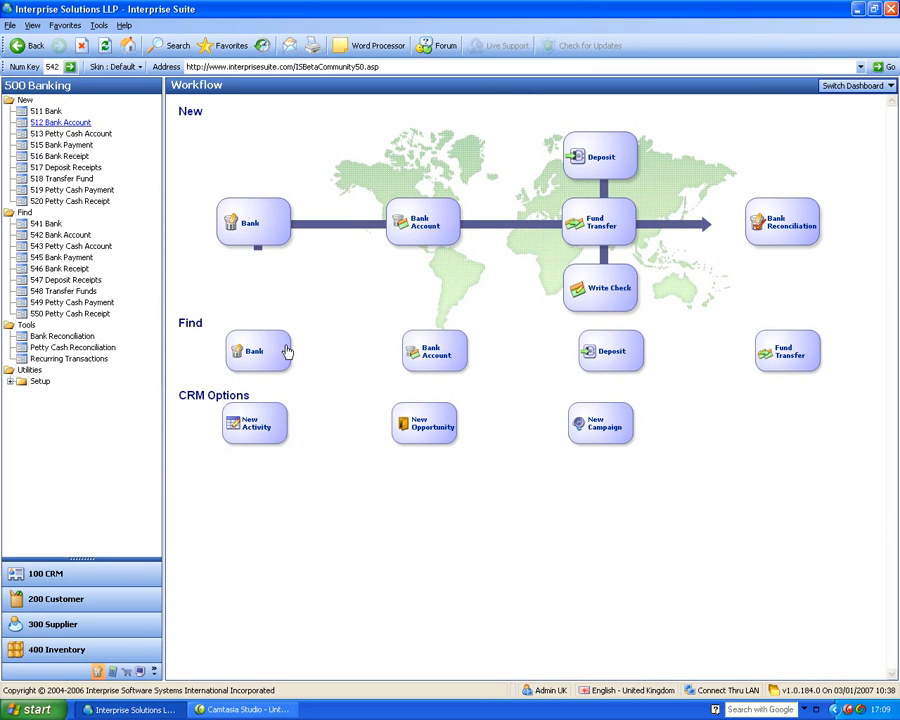
{"action": "left_click", "coordinate": [868, 86]}
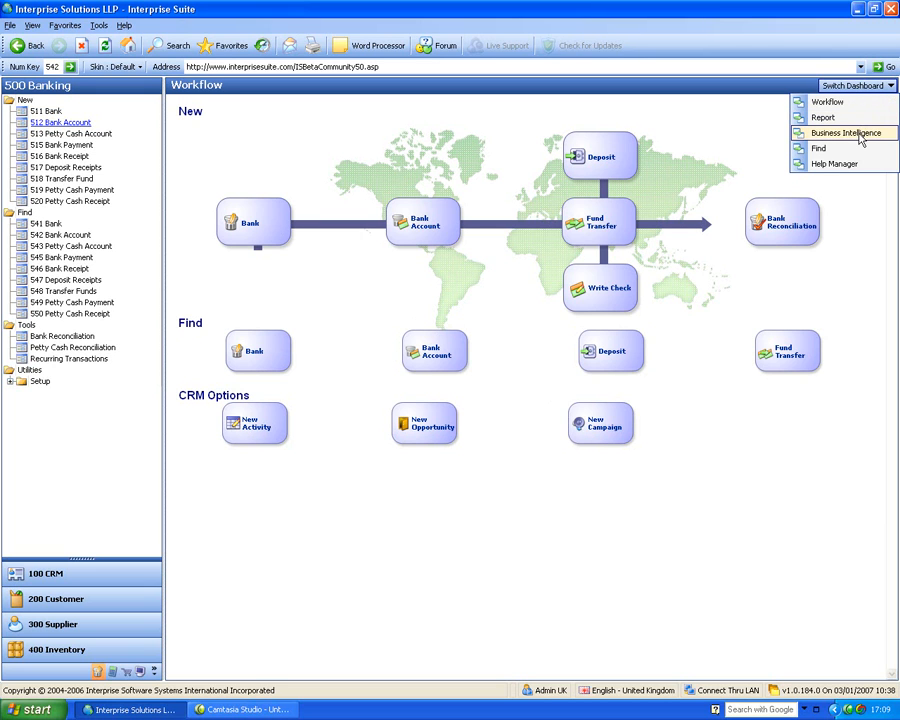
{"action": "left_click", "coordinate": [754, 151]}
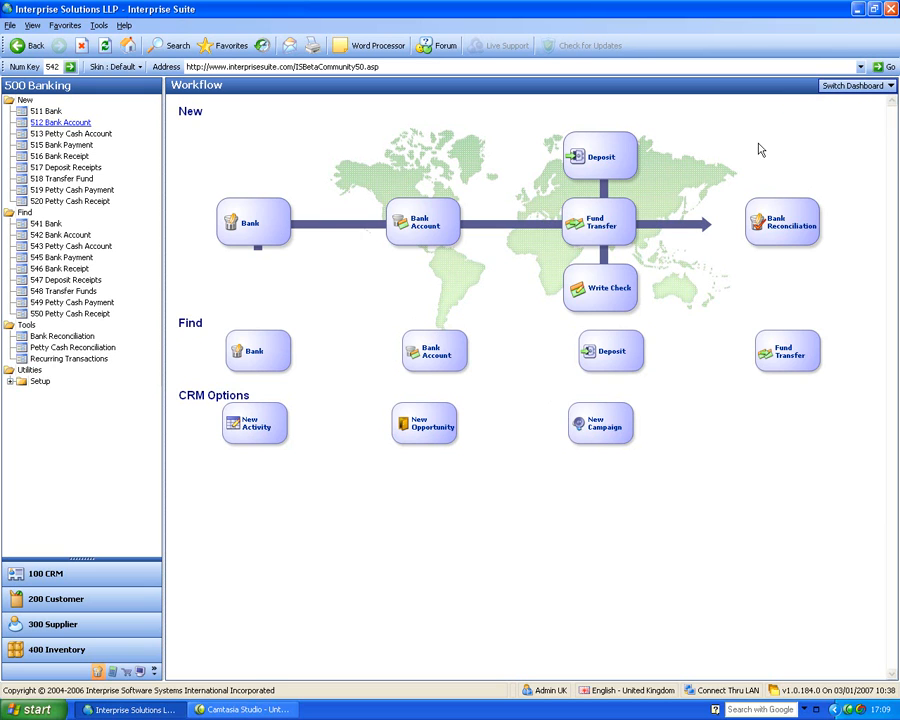
- Create a bank payment from Bank Account 1 with cheque number 222, payee Example Wages and amount £1,000
{"action": "left_click", "coordinate": [52, 145]}
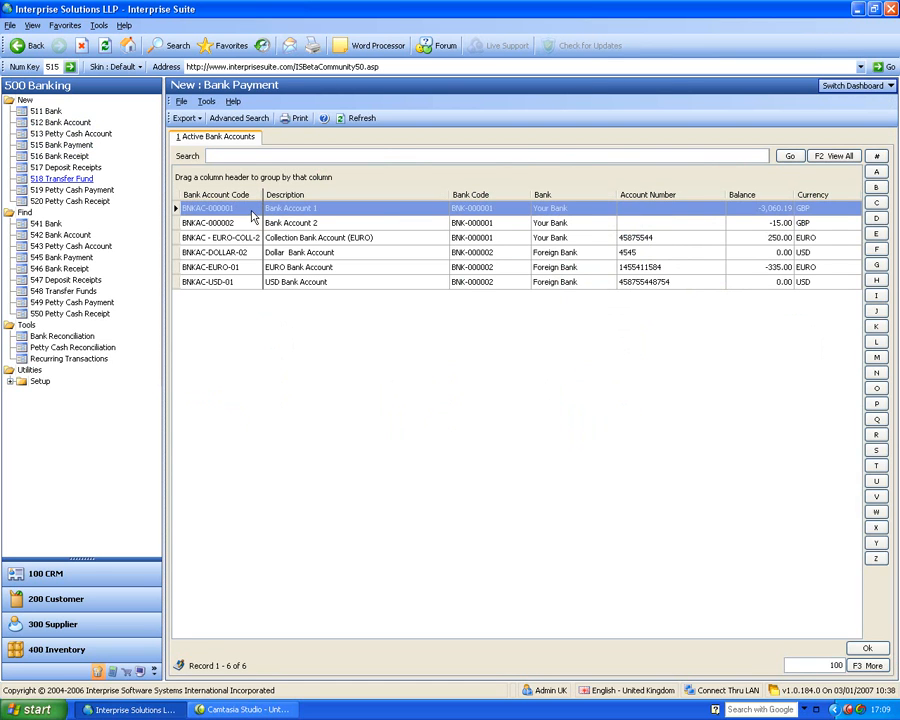
{"action": "left_click", "coordinate": [251, 212]}
{"action": "double_click", "coordinate": [251, 217]}
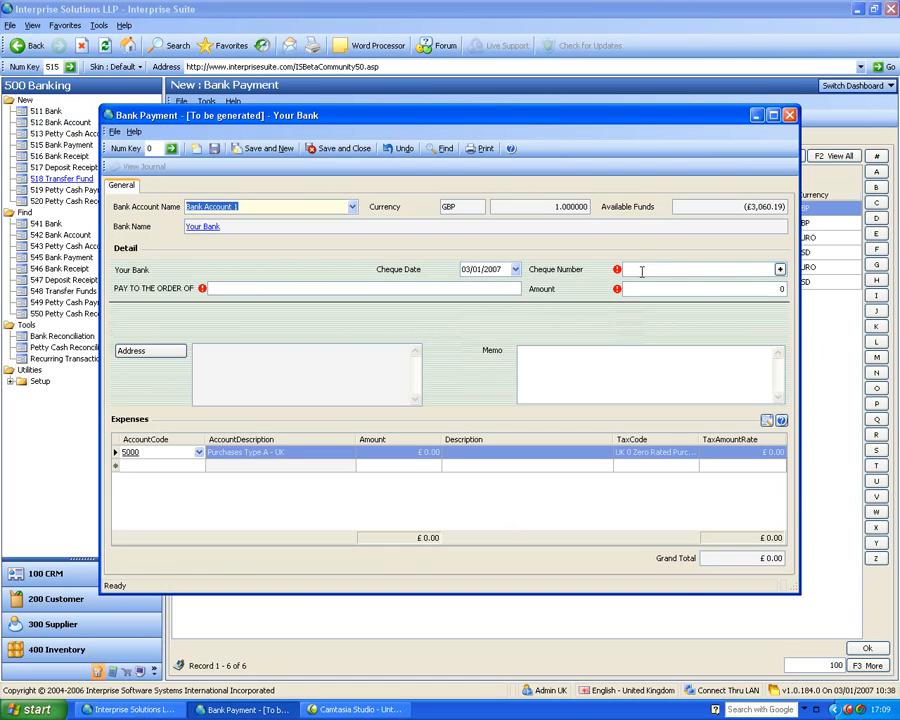
{"action": "left_click", "coordinate": [642, 268]}
{"action": "type", "text": "222"}
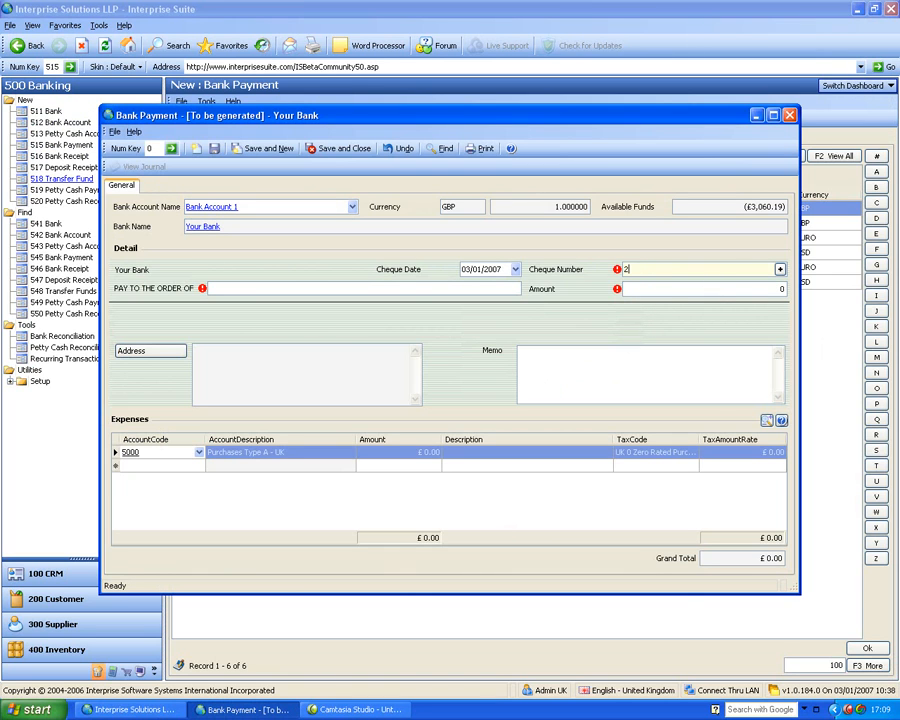
{"action": "left_click", "coordinate": [369, 289]}
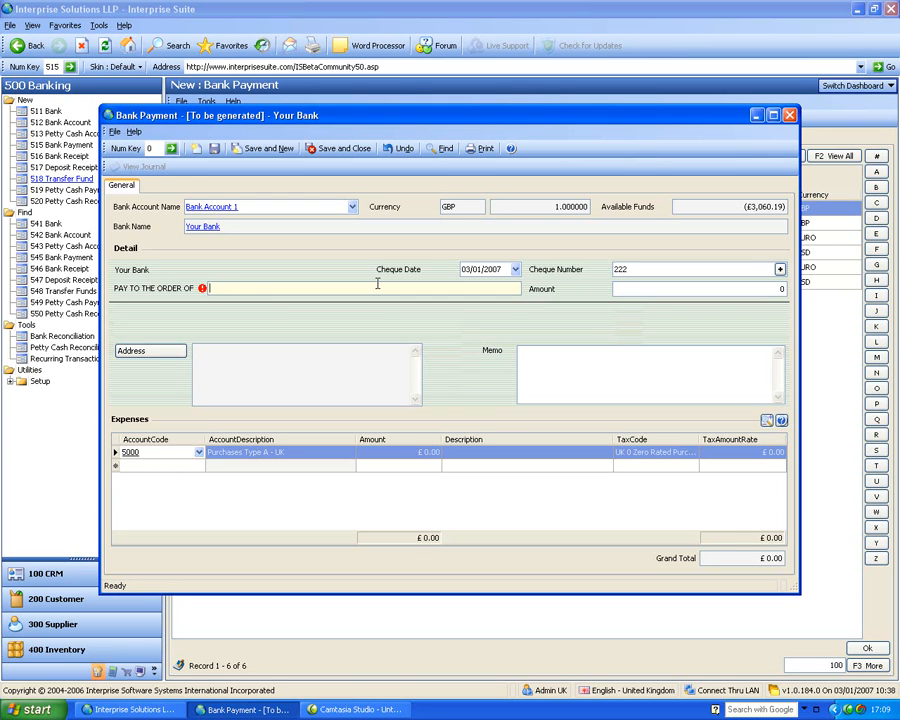
{"action": "type", "text": "Example Wages"}
{"action": "key", "text": "Tab"}
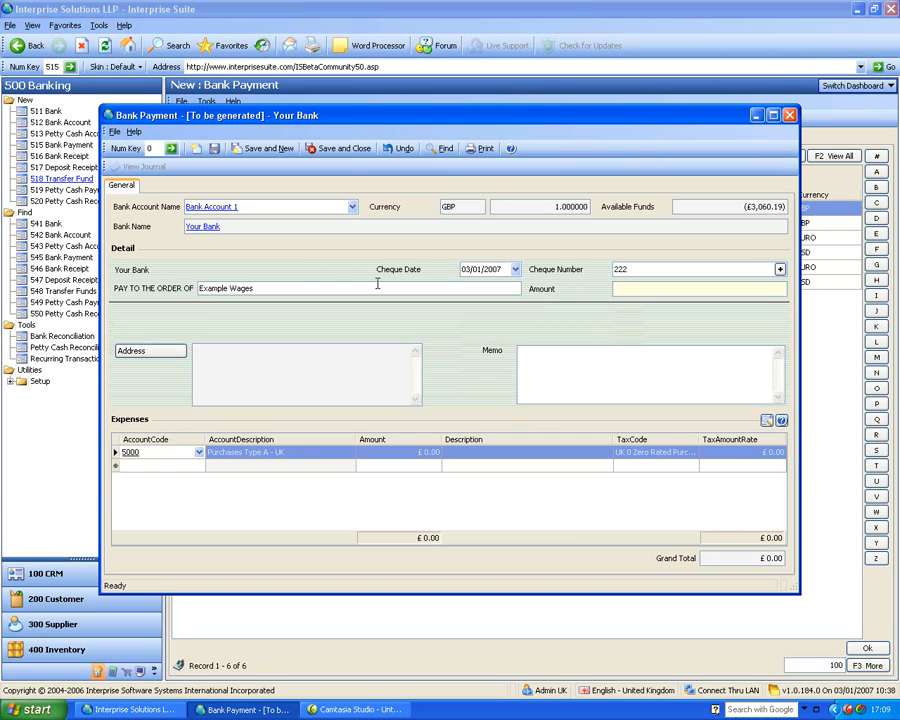
{"action": "key", "text": "Tab"}
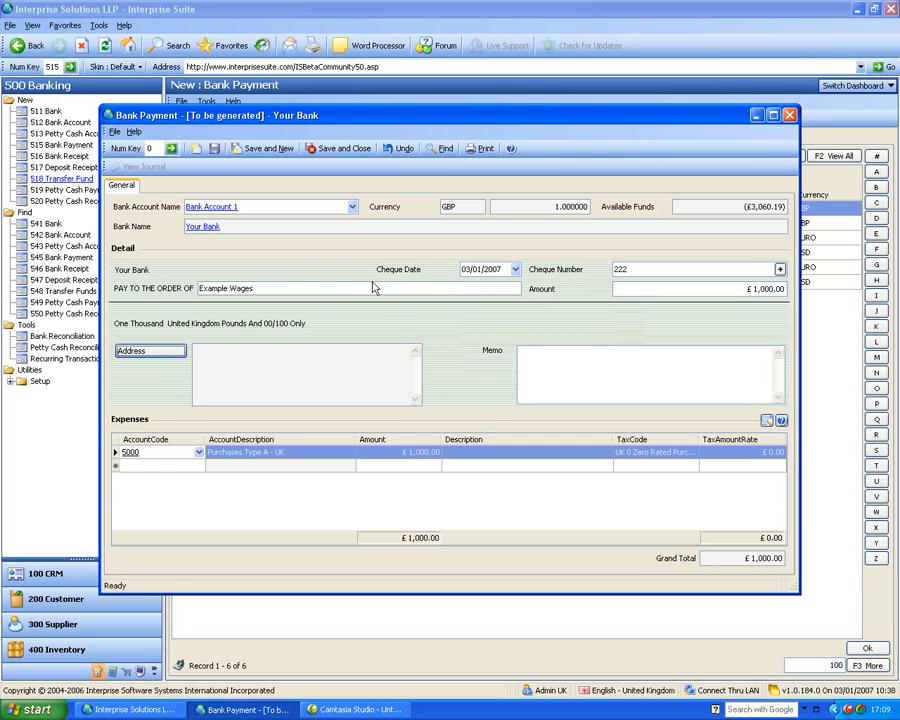
- Assign the payment's expense line to account 7000 Gross Wages, and save and close the payment, accepting an amount above the available funds
{"action": "left_click", "coordinate": [176, 459]}
{"action": "key", "text": "BackSpace"}
{"action": "key", "text": "BackSpace"}
{"action": "key", "text": "BackSpace"}
{"action": "key", "text": "BackSpace"}
{"action": "type", "text": "70"}
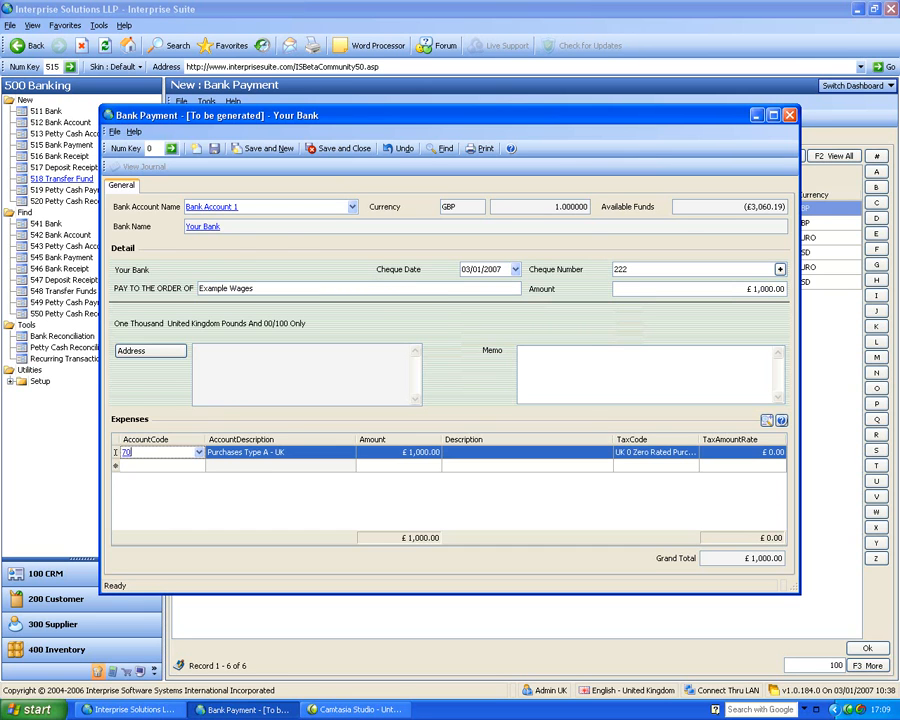
{"action": "key", "text": "Tab"}
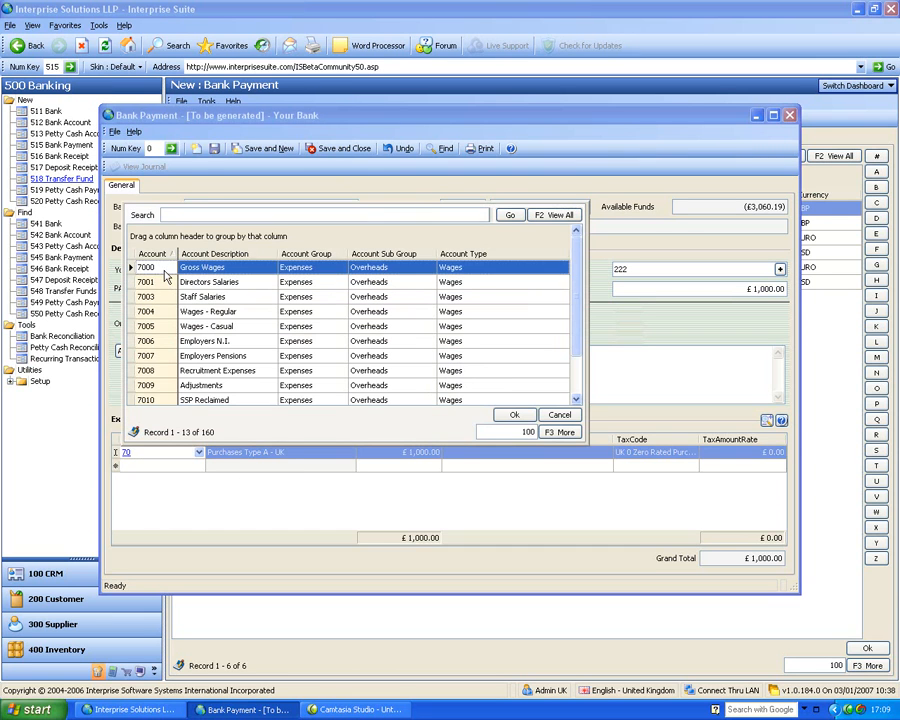
{"action": "double_click", "coordinate": [165, 272]}
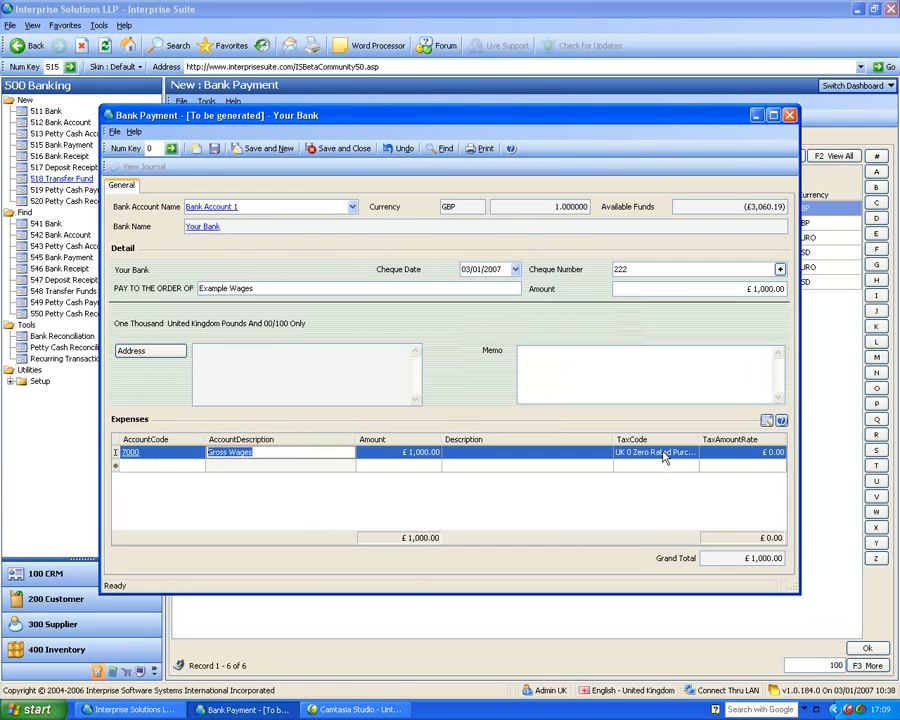
{"action": "left_click", "coordinate": [341, 152]}
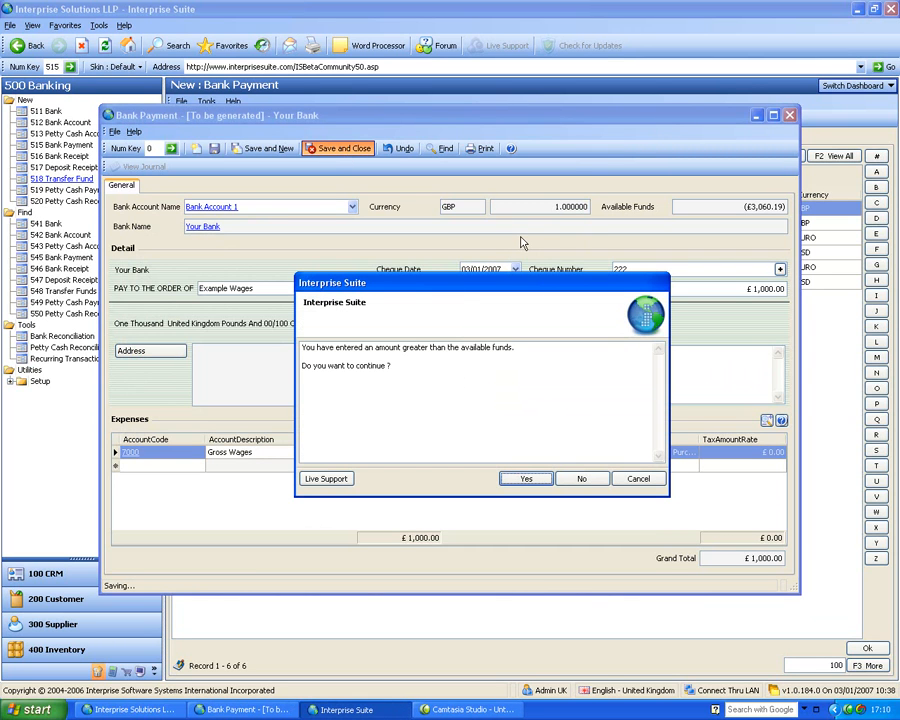
{"action": "left_click", "coordinate": [518, 482]}
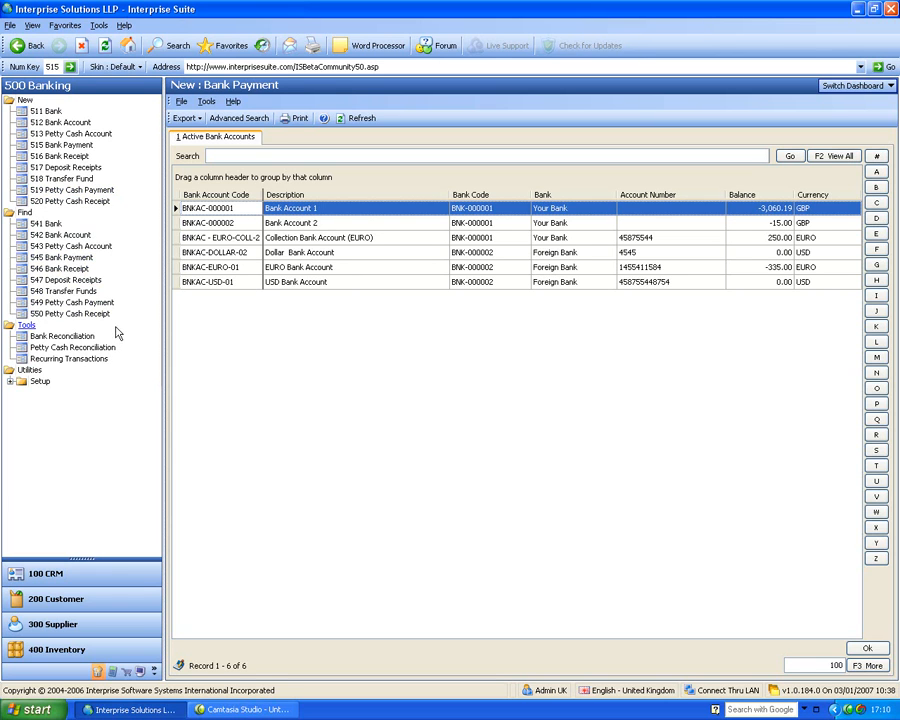
- Open a bank reconciliation for Bank Account 1 and set the statement balance to -160
{"action": "left_click", "coordinate": [82, 338]}
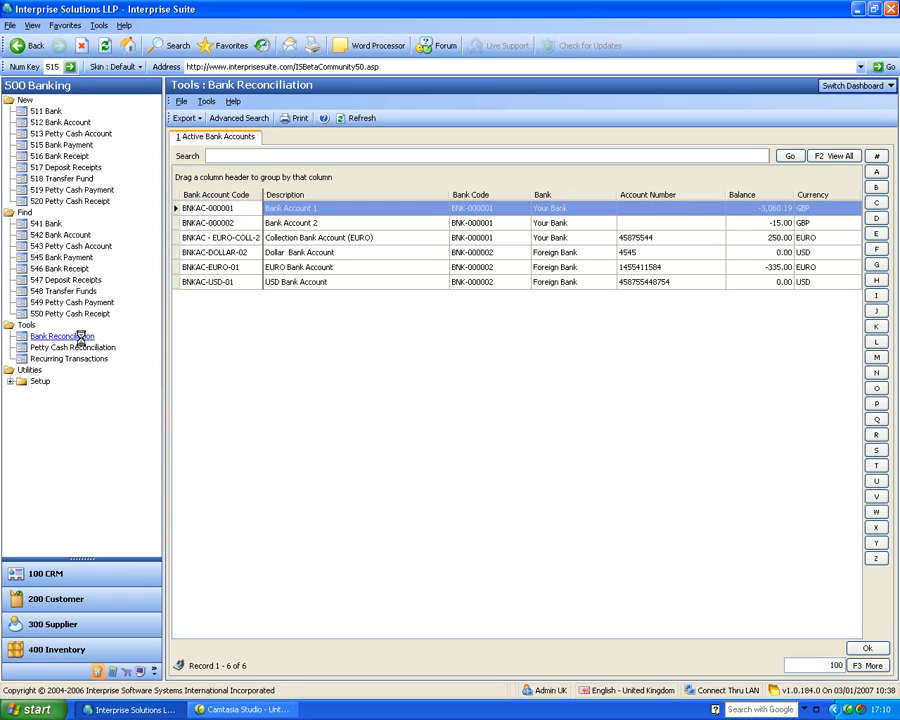
{"action": "left_click", "coordinate": [240, 283]}
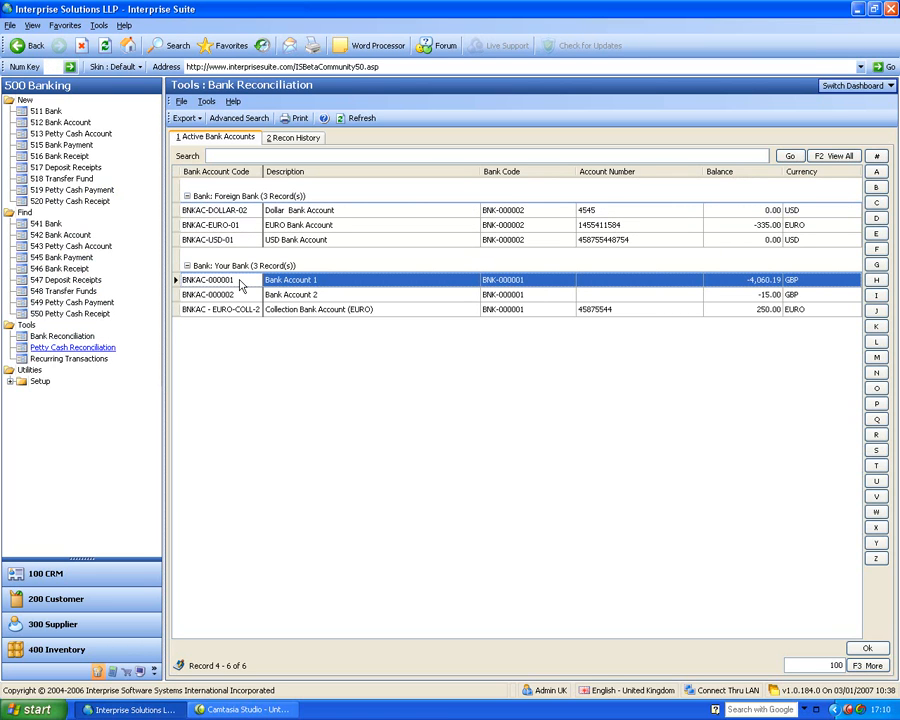
{"action": "double_click", "coordinate": [240, 283]}
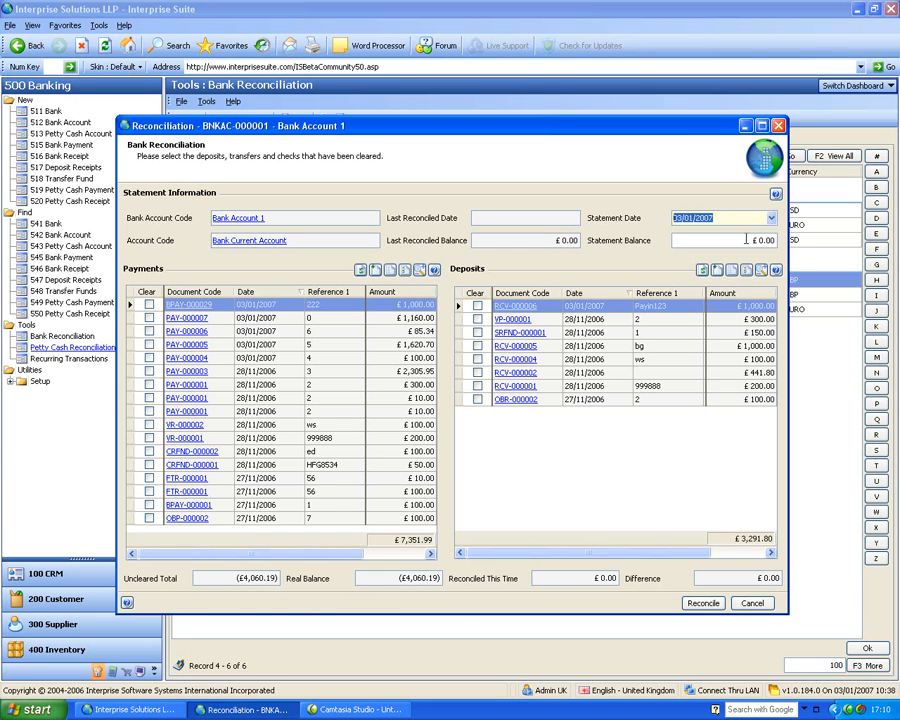
{"action": "left_click", "coordinate": [746, 240]}
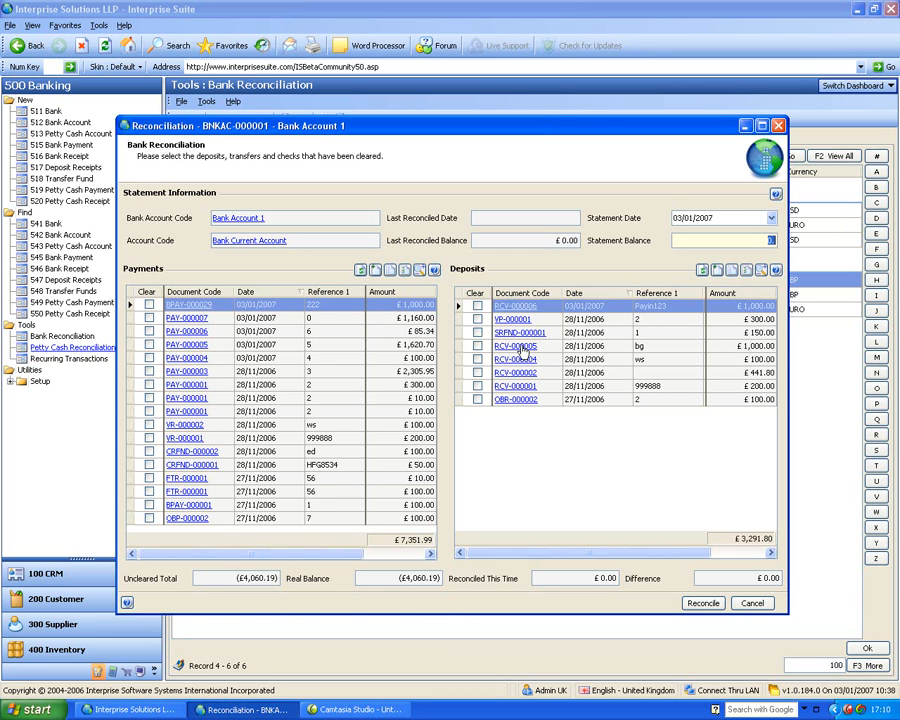
{"action": "type", "text": "-1"}
{"action": "type", "text": "60"}
{"action": "key", "text": "Tab"}
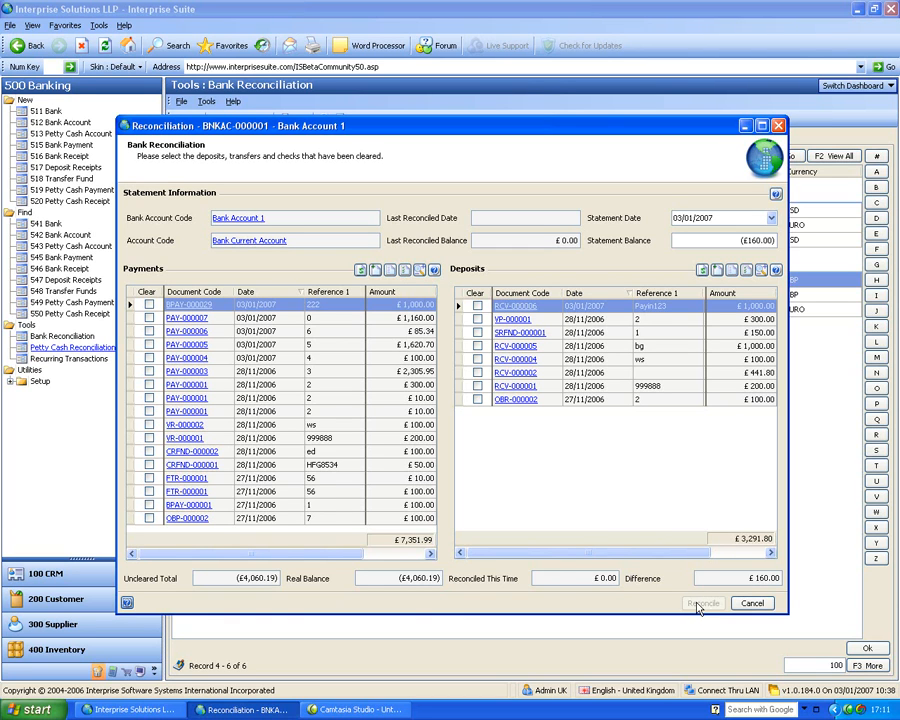
- Mark the £1,160 payment PAY-000007 and the £1,000 deposit RCV-000005 as cleared
{"action": "left_click", "coordinate": [421, 272]}
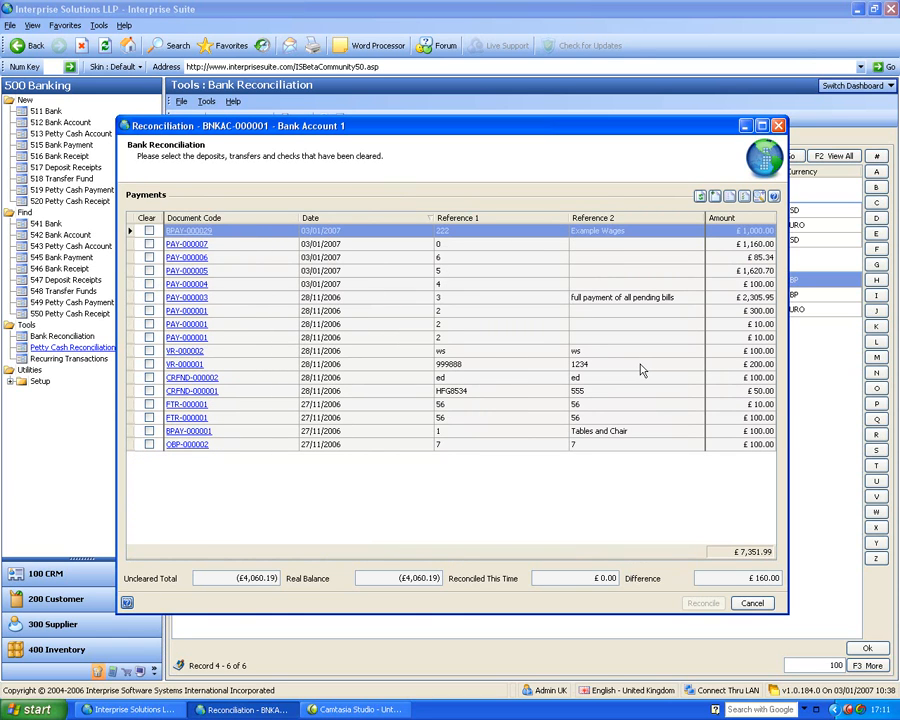
{"action": "left_click", "coordinate": [759, 196]}
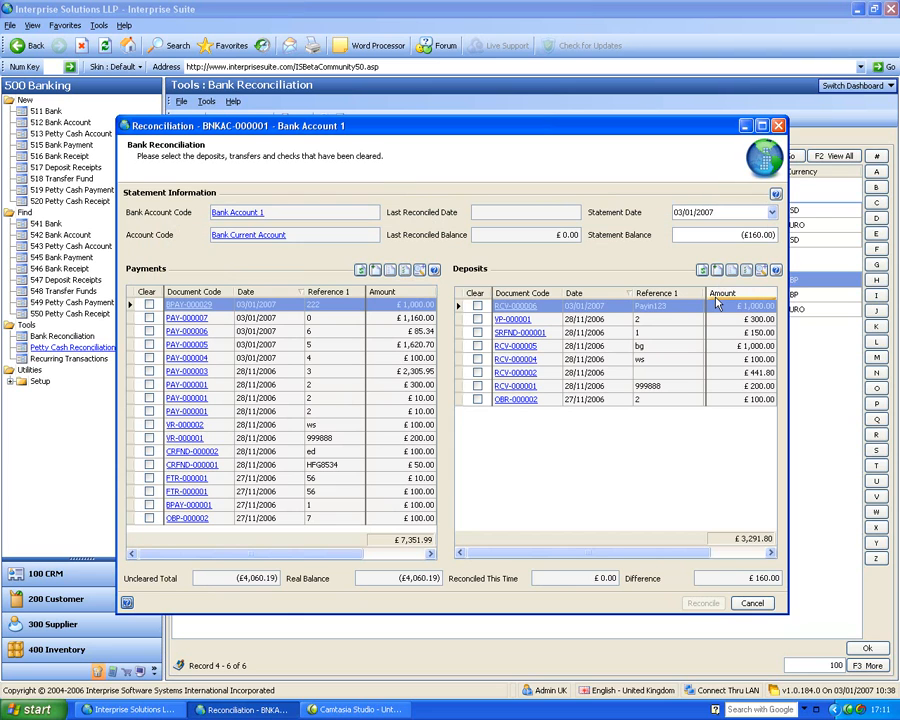
{"action": "left_click", "coordinate": [149, 318]}
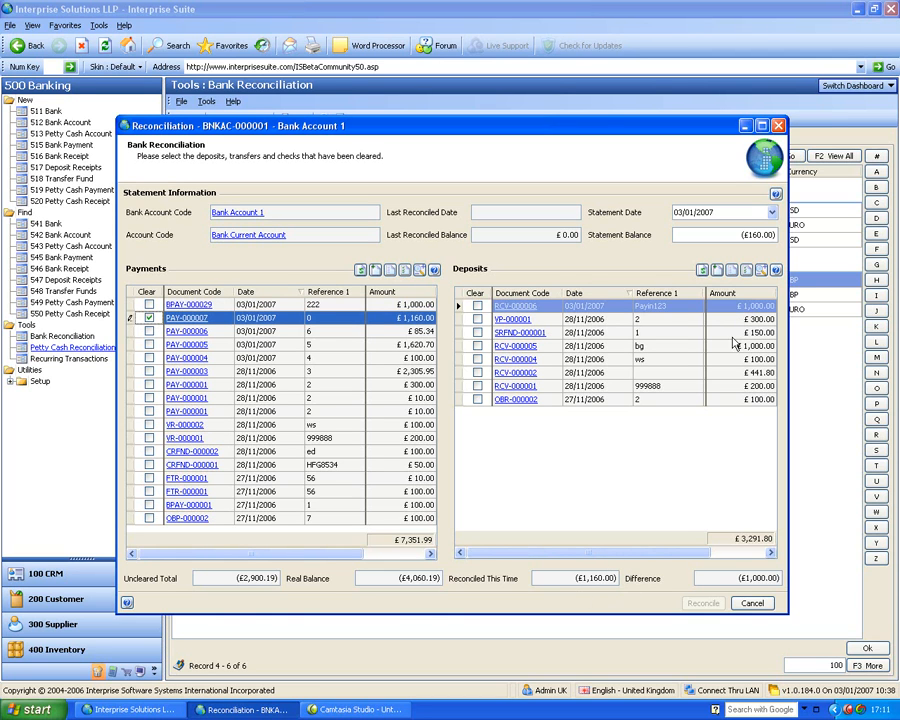
{"action": "left_click", "coordinate": [477, 346]}
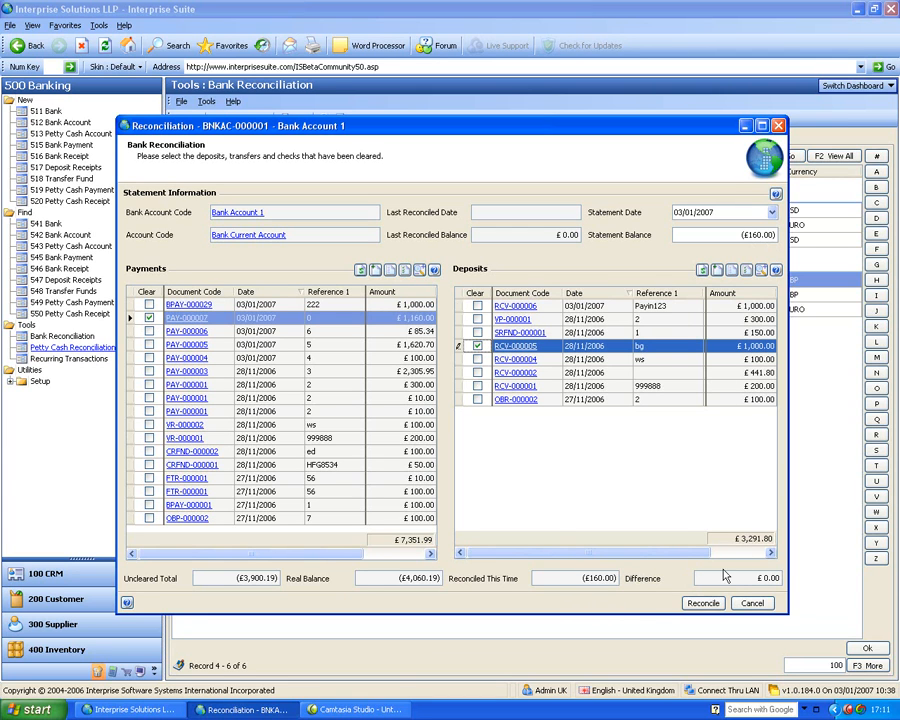
- Reconcile the account with the cleared items and view the reconciliation history
{"action": "left_click", "coordinate": [704, 604]}
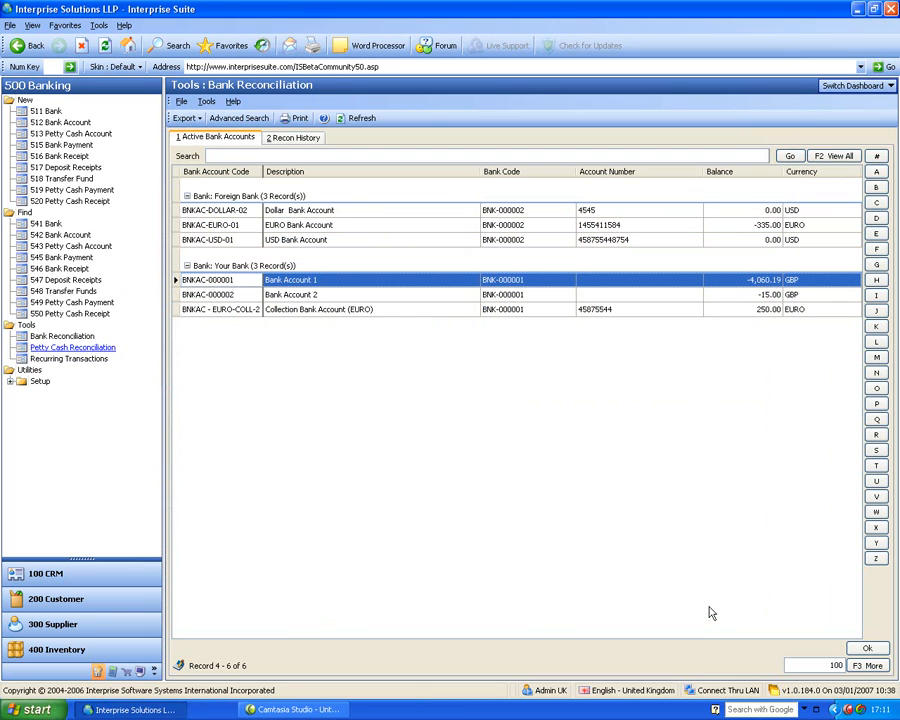
{"action": "left_click", "coordinate": [289, 138]}
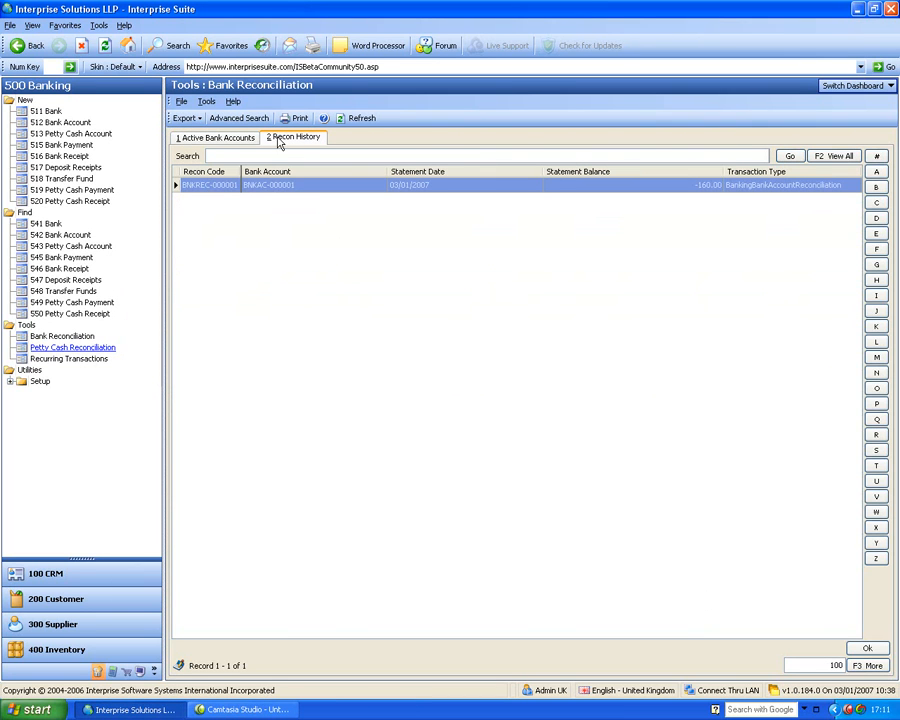
- View Bank Account 1's saved reconciliation record, and open a new reconciliation for the account to review its remaining payments and deposits, cancelling it without reconciling
{"action": "double_click", "coordinate": [215, 184]}
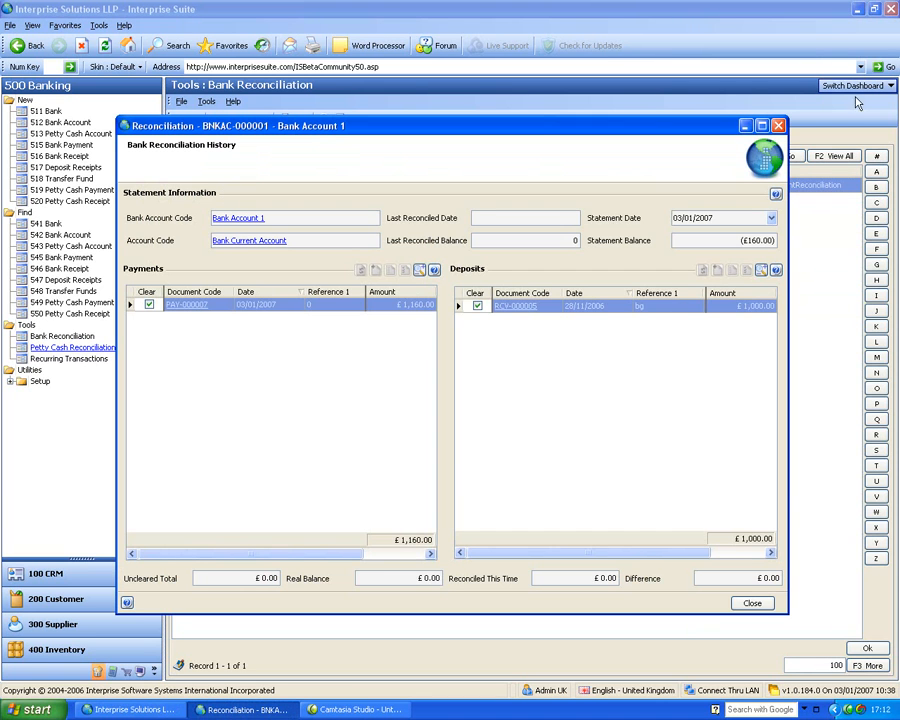
{"action": "left_click", "coordinate": [778, 126]}
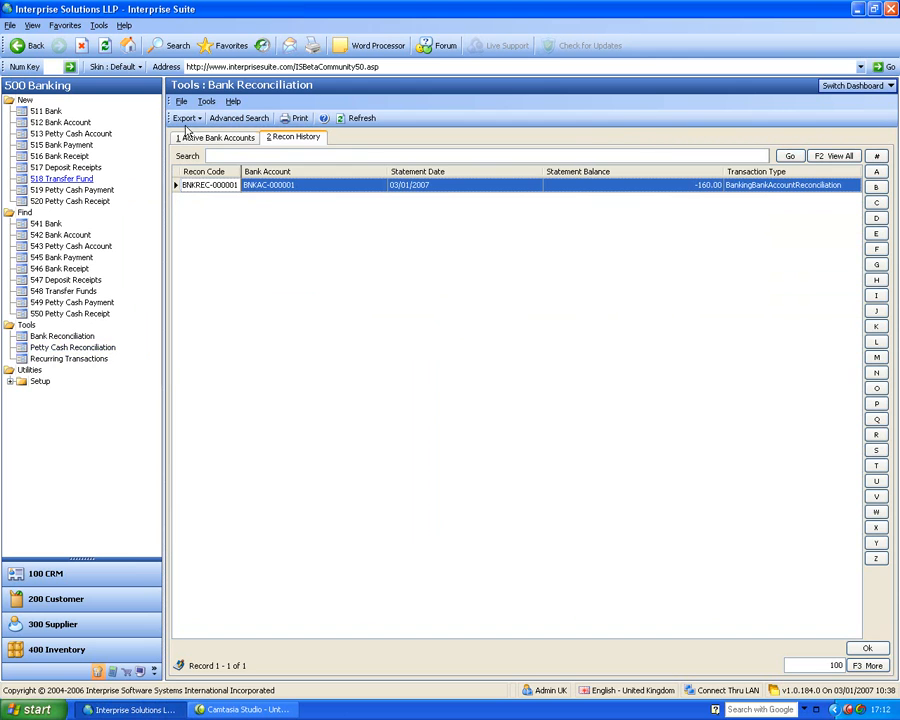
{"action": "left_click", "coordinate": [185, 138]}
{"action": "double_click", "coordinate": [229, 279]}
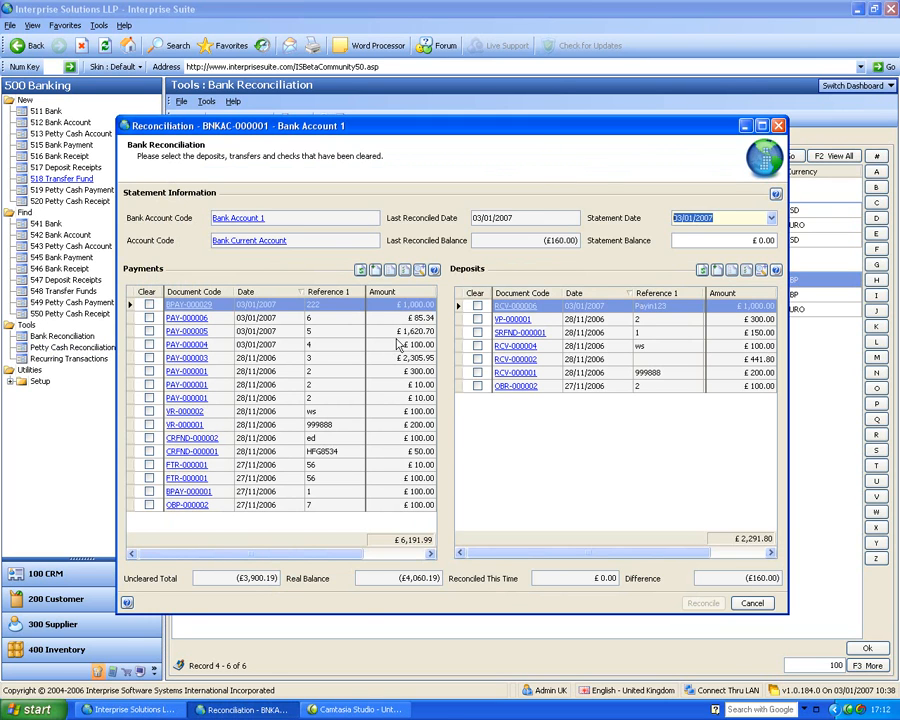
{"action": "left_click", "coordinate": [756, 605]}
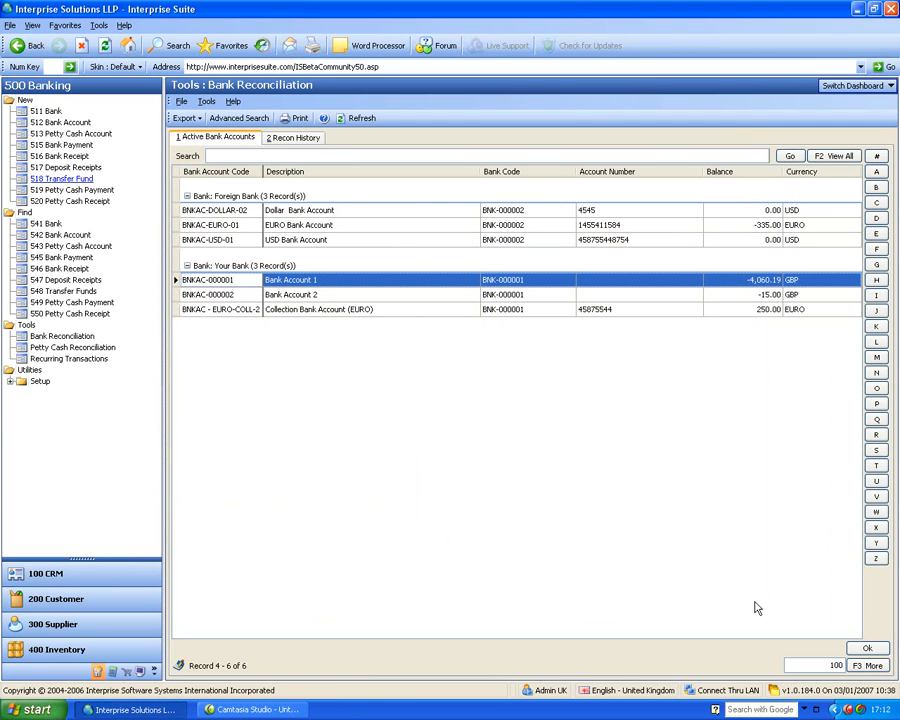
{"action": "left_click", "coordinate": [9, 381]}
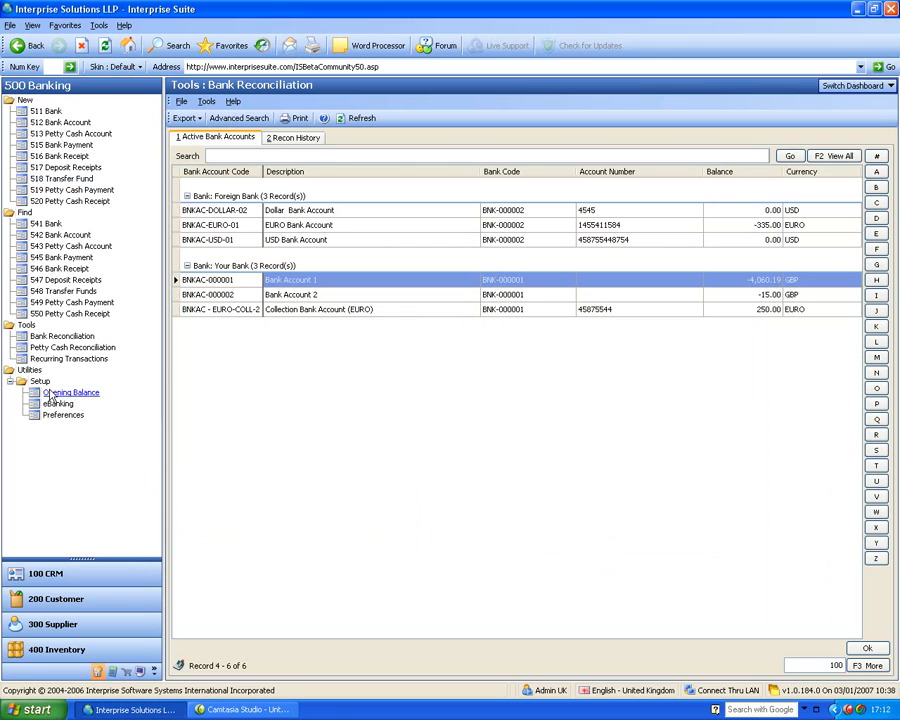
{"action": "left_click", "coordinate": [9, 381]}
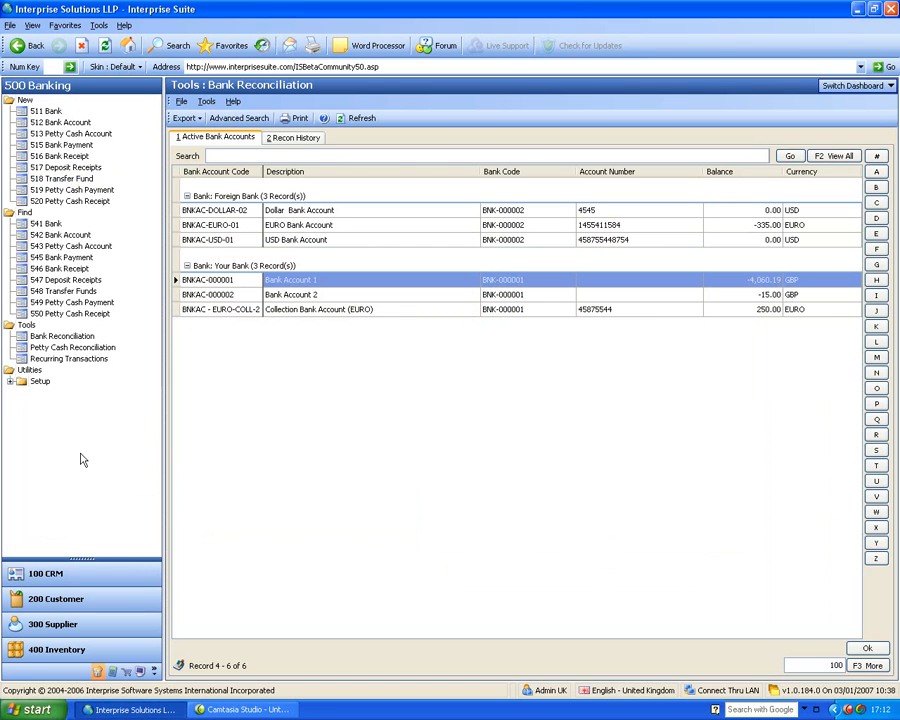